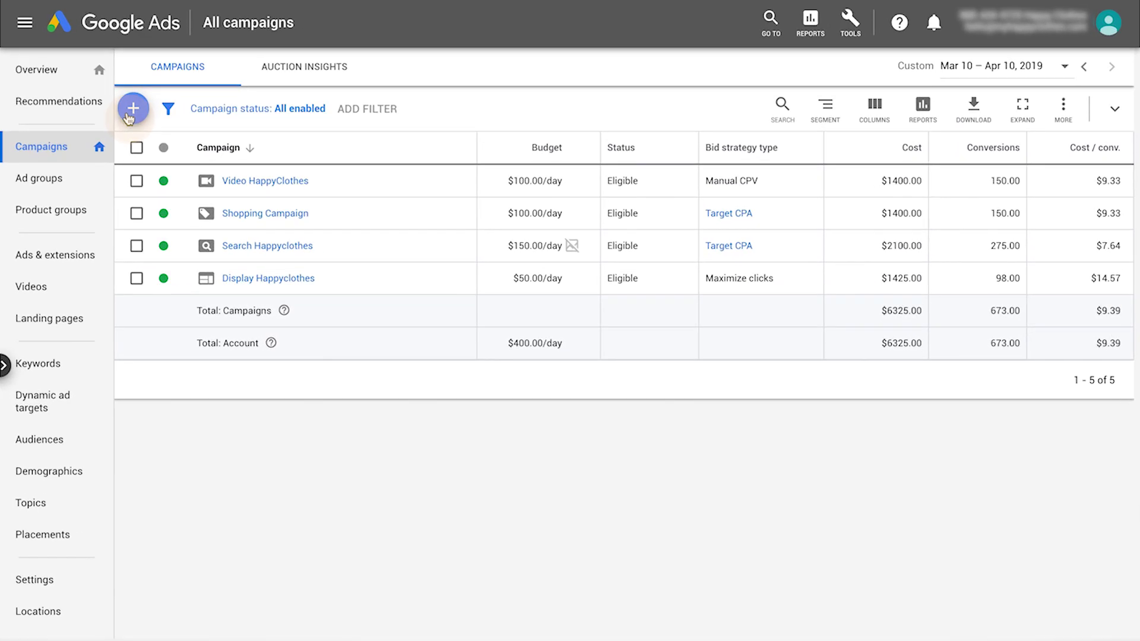
Step: Start a new campaign with the Website traffic goal and Video campaign type
click(130, 114)
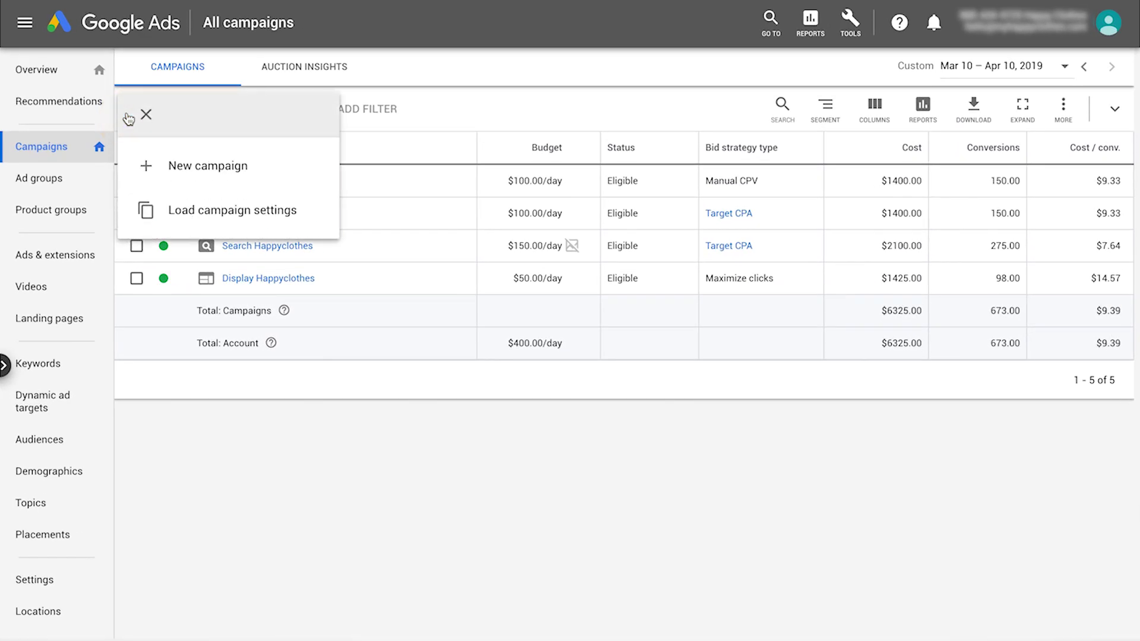
click(298, 173)
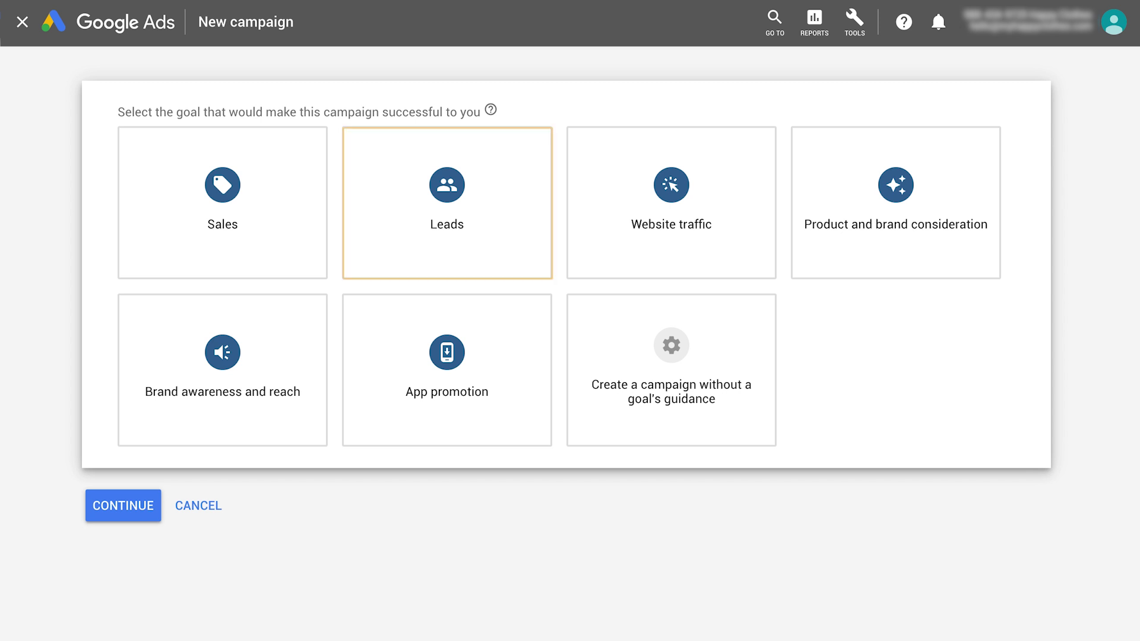
click(725, 137)
scroll(1089, 496, down, 3)
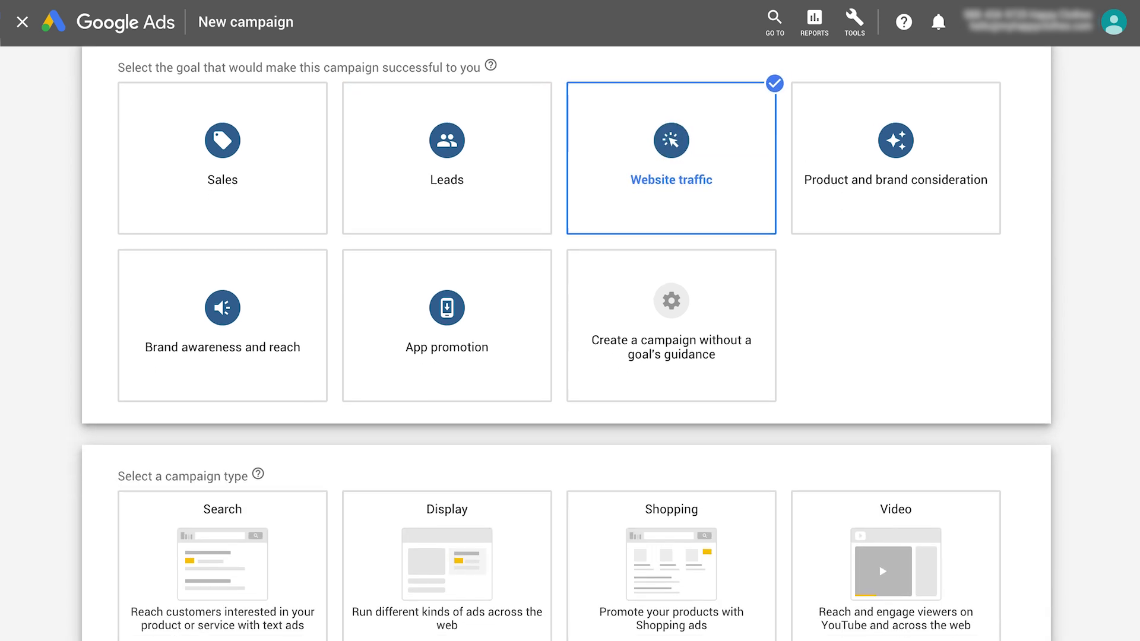
click(994, 496)
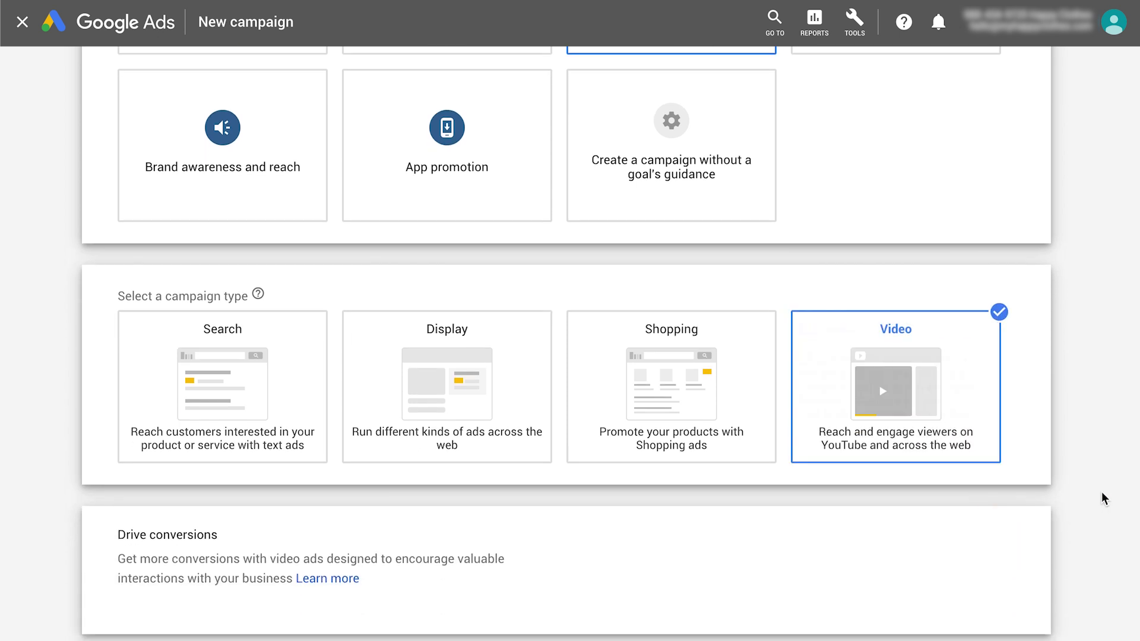
click(140, 597)
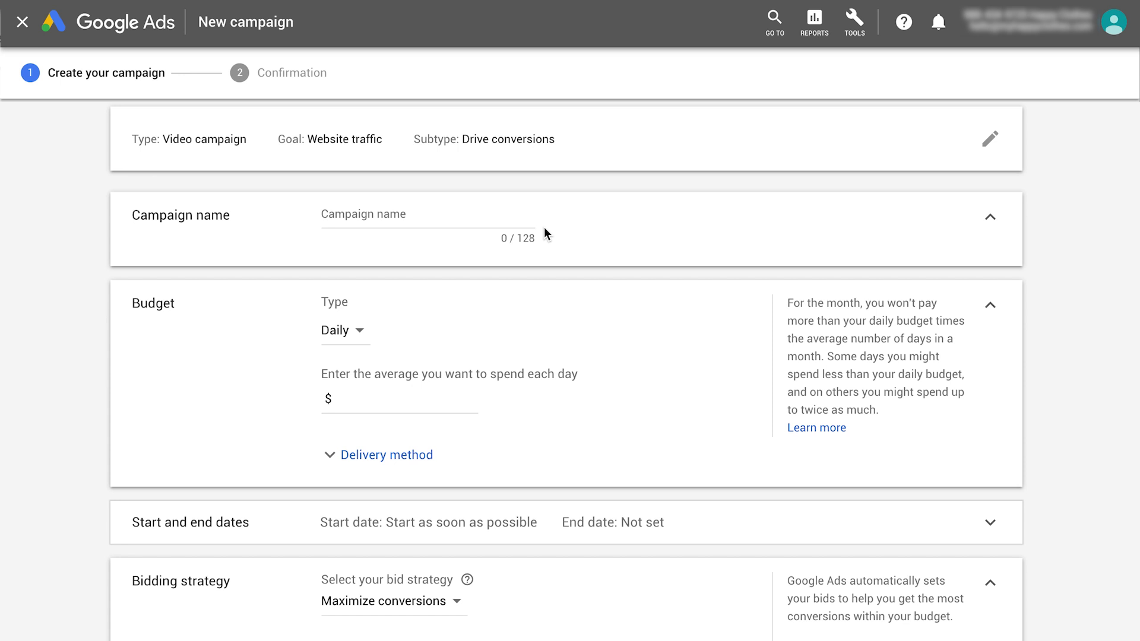
Step: Enter the campaign name 'My Happy Clothes' and move on to the budget settings
click(539, 228)
text(My Happy Clothes)
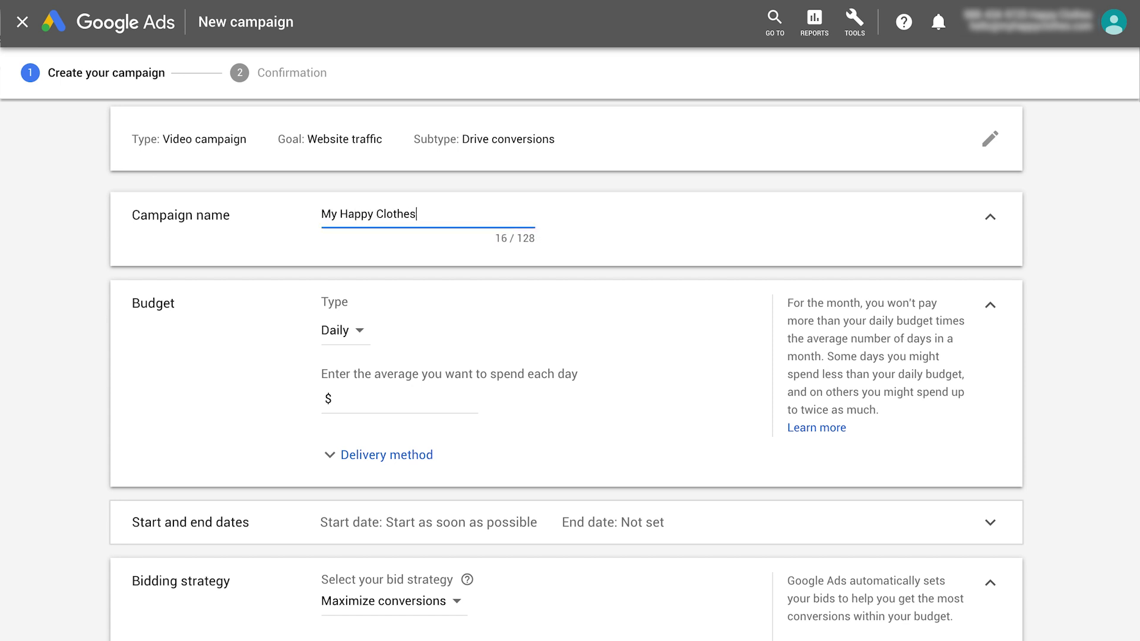
key(Tab)
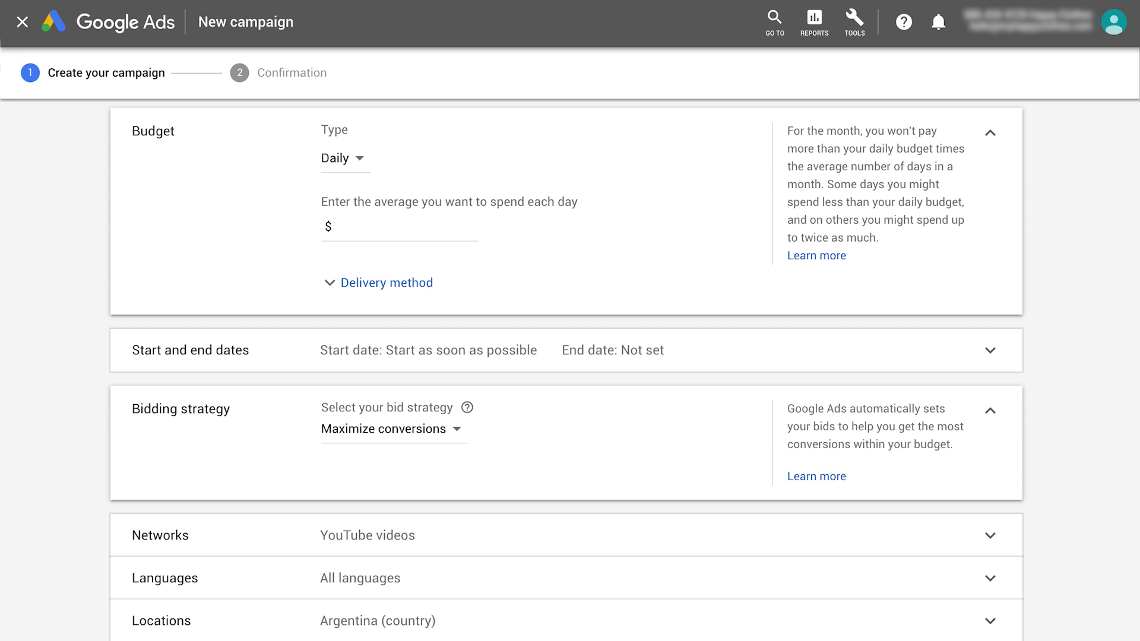
Step: Set the average daily budget to $800.00 and reveal the delivery method options
click(462, 226)
text(800.00)
click(505, 256)
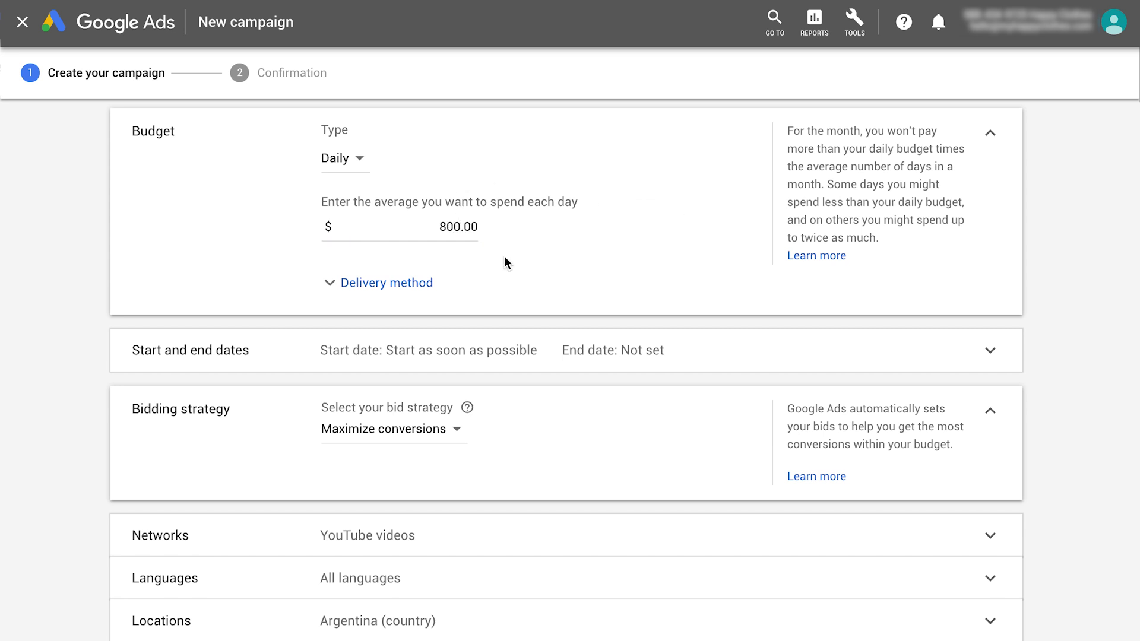
click(422, 284)
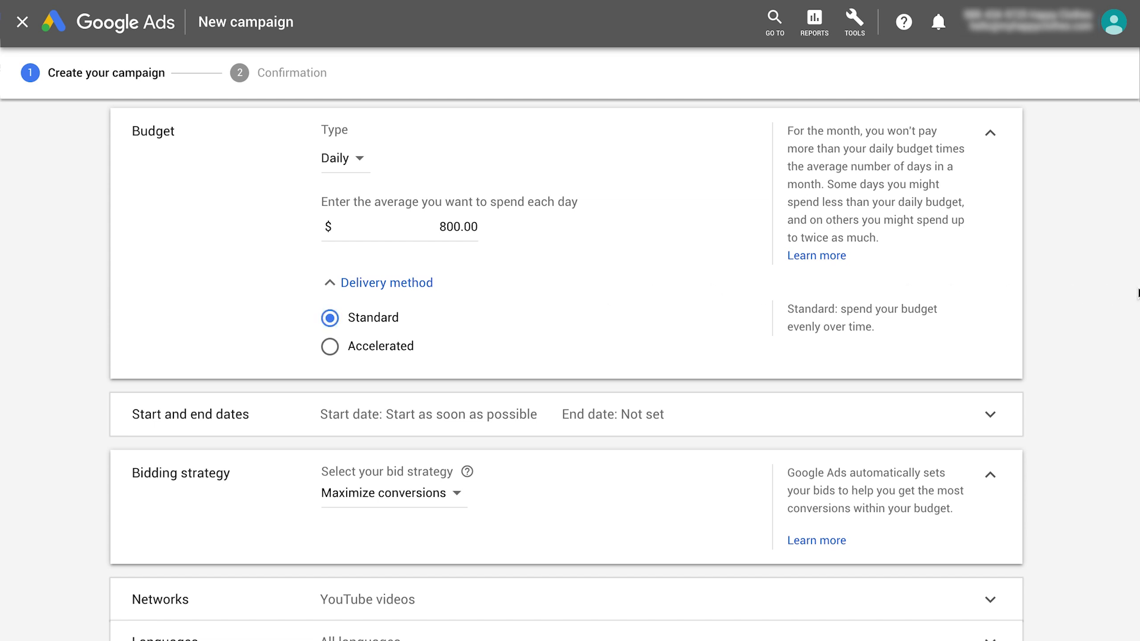
scroll(1139, 295, down, 2)
scroll(1138, 295, down, 1)
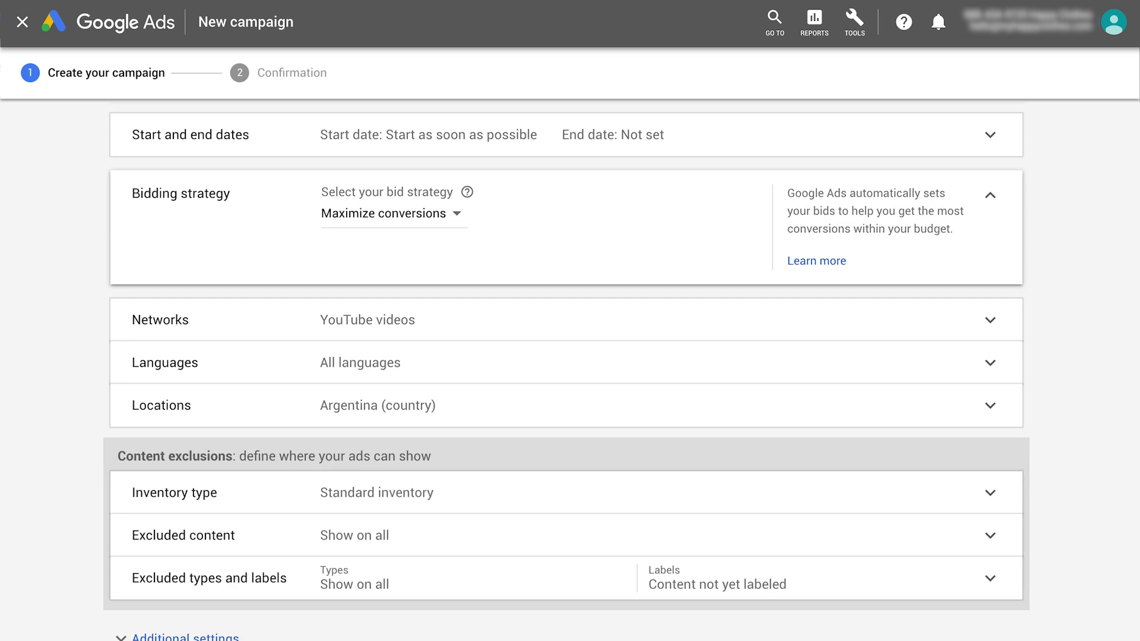
Step: Keep the campaign starting as soon as ads are approved, with no end date
click(1020, 134)
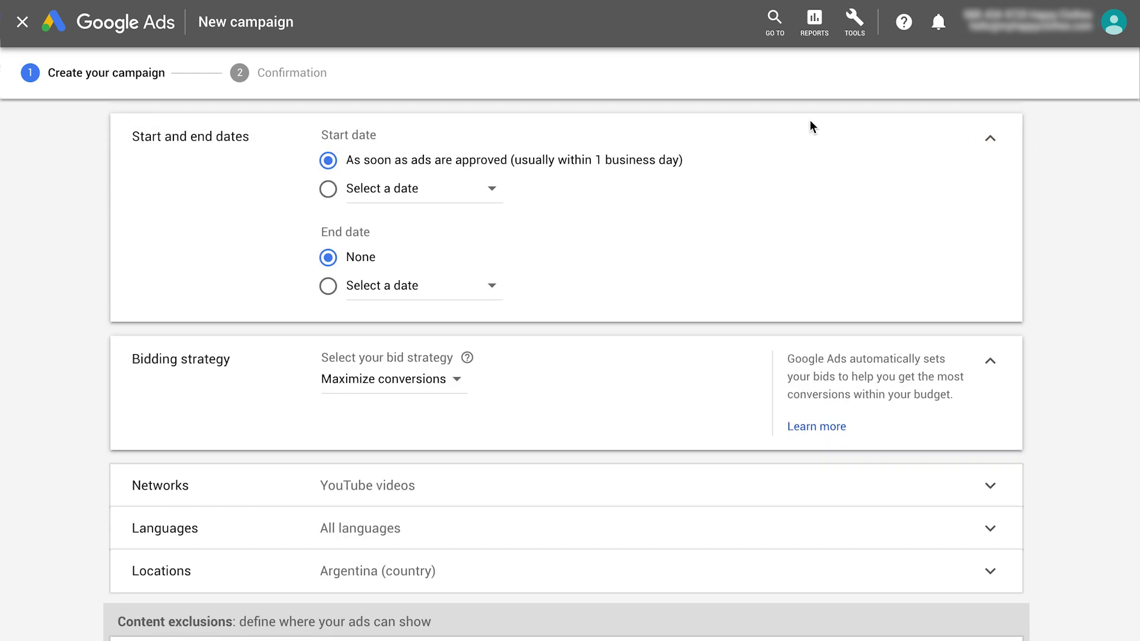
click(491, 188)
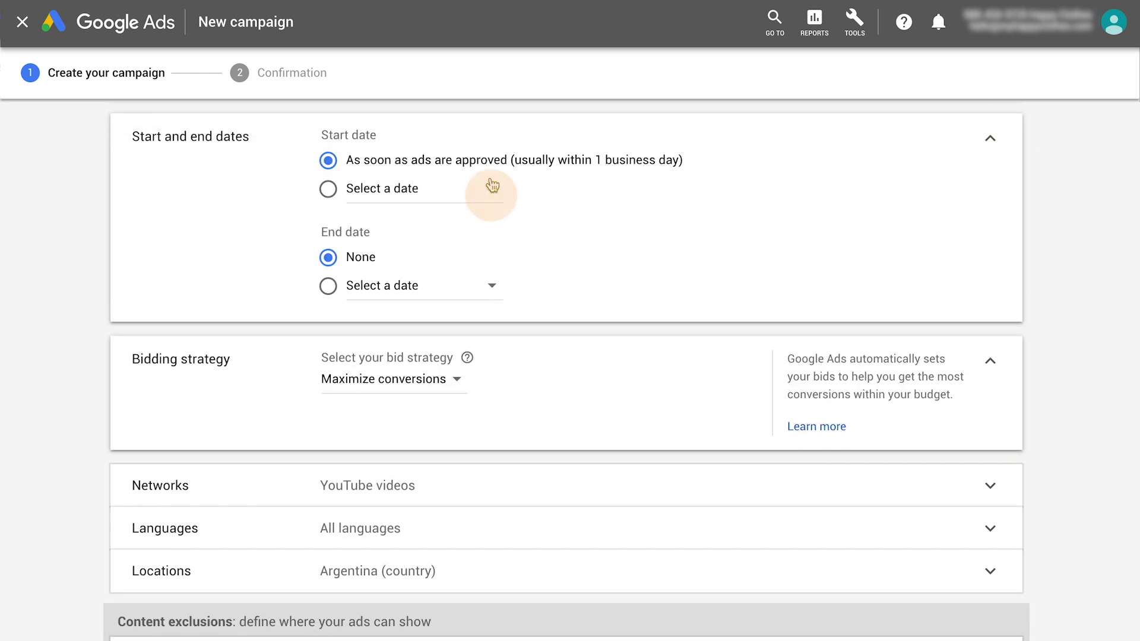
click(637, 202)
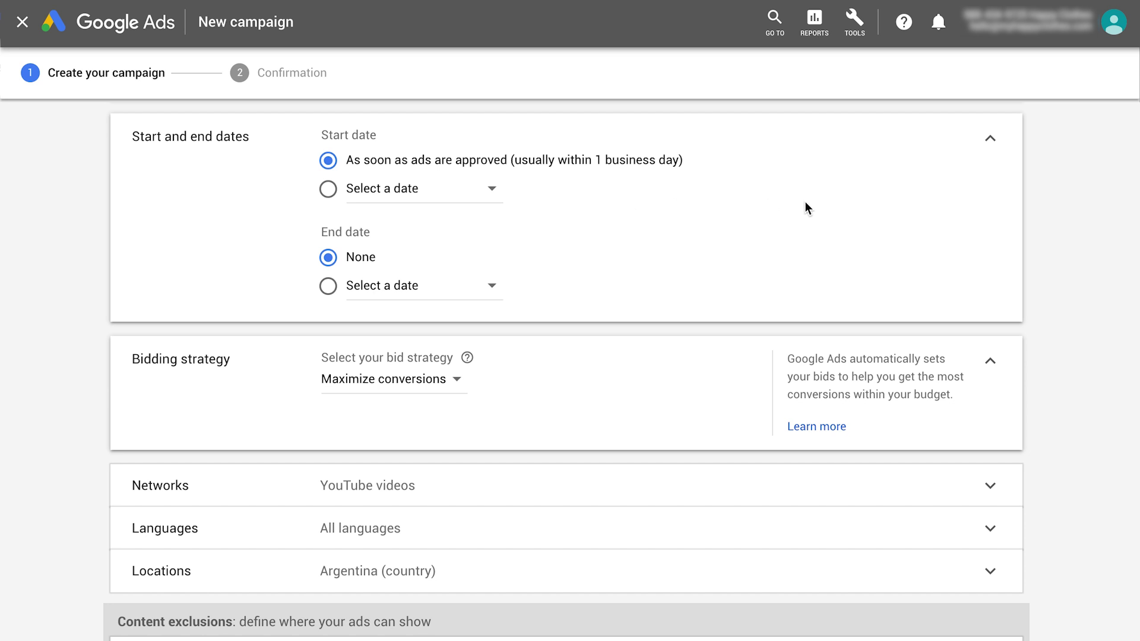
scroll(567, 369, down, 1)
scroll(566, 370, down, 4)
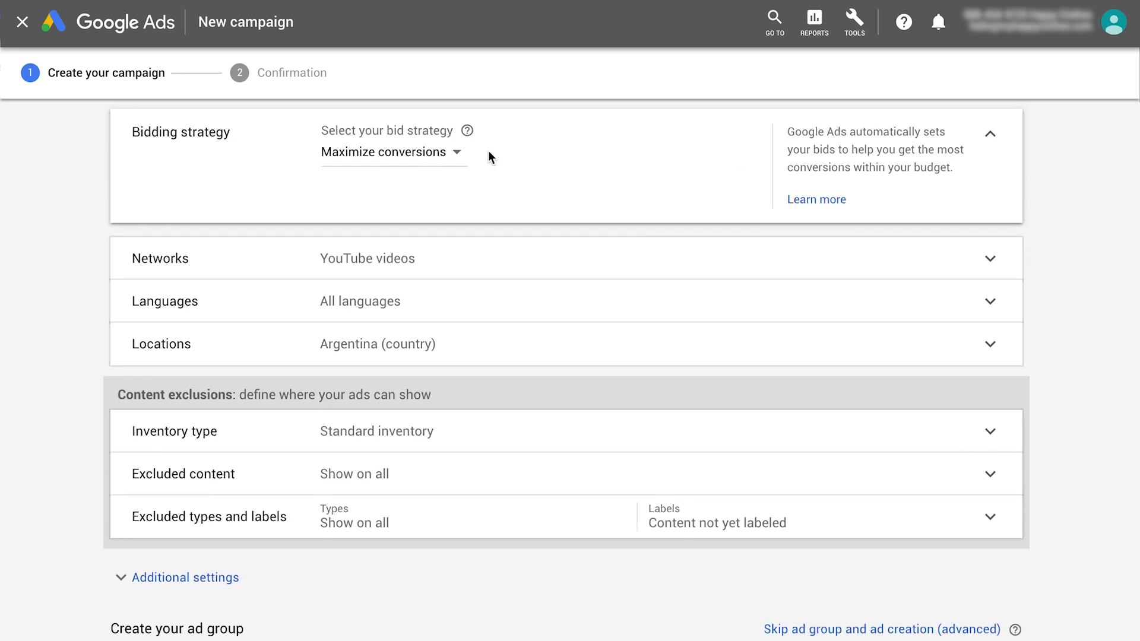
Step: Choose Target CPA as the bid strategy with a $10.00 target cost per acquisition
click(453, 153)
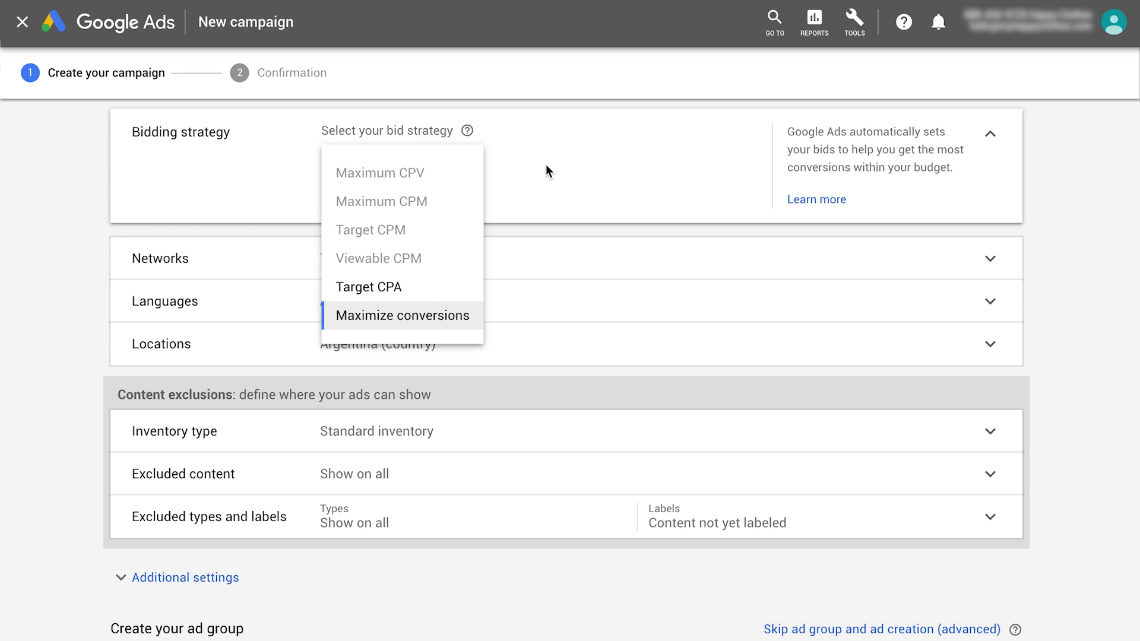
key(Up)
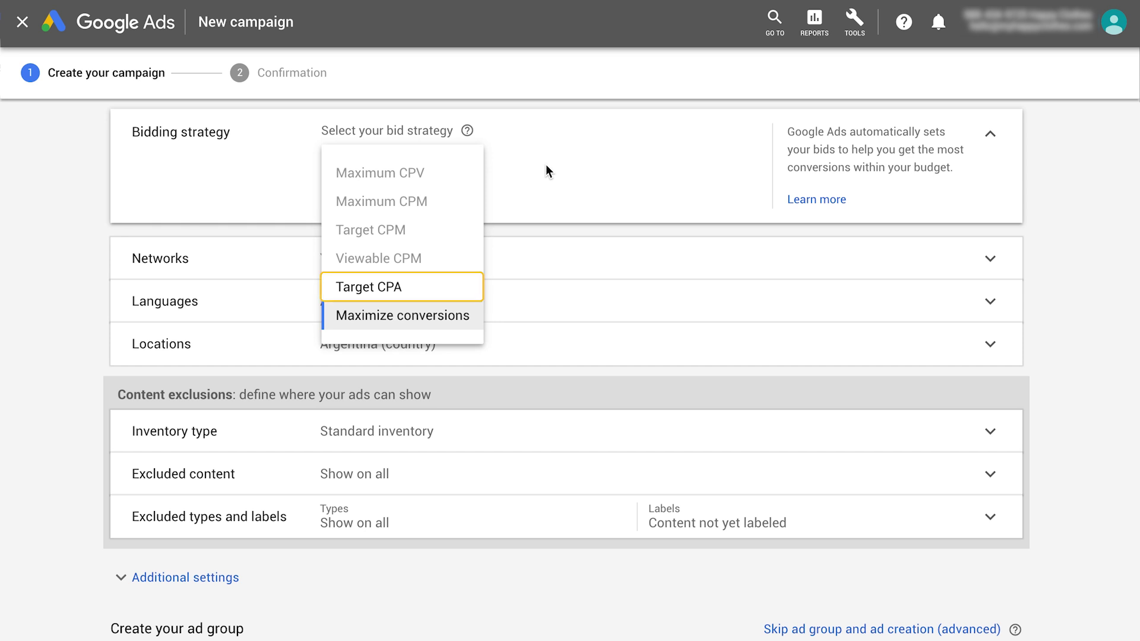
key(Down)
key(Up)
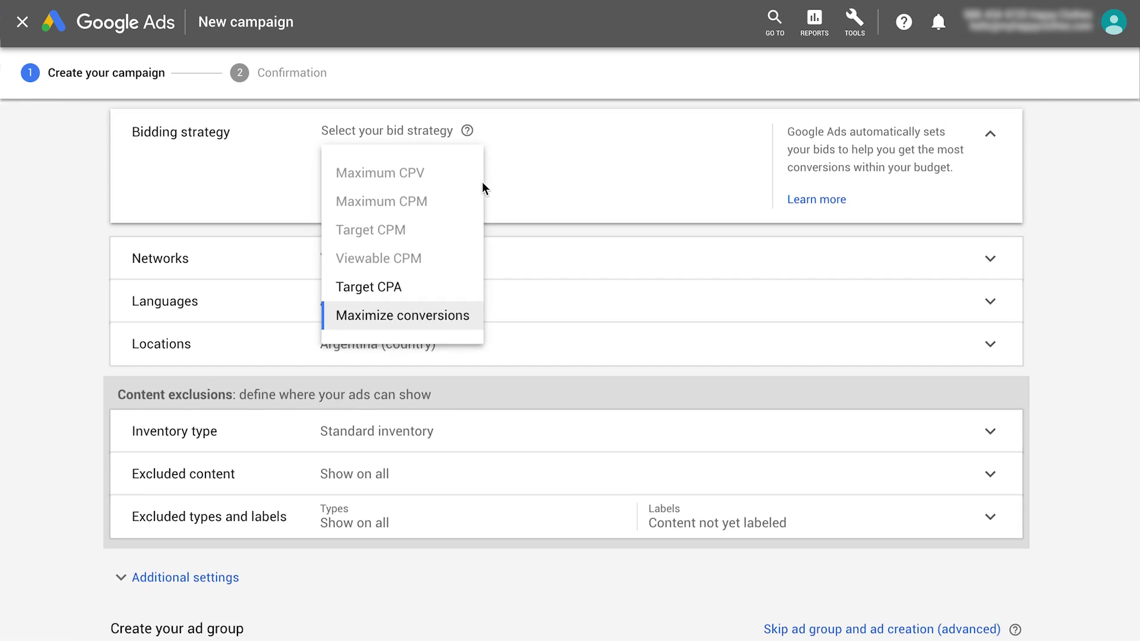
click(470, 286)
click(423, 227)
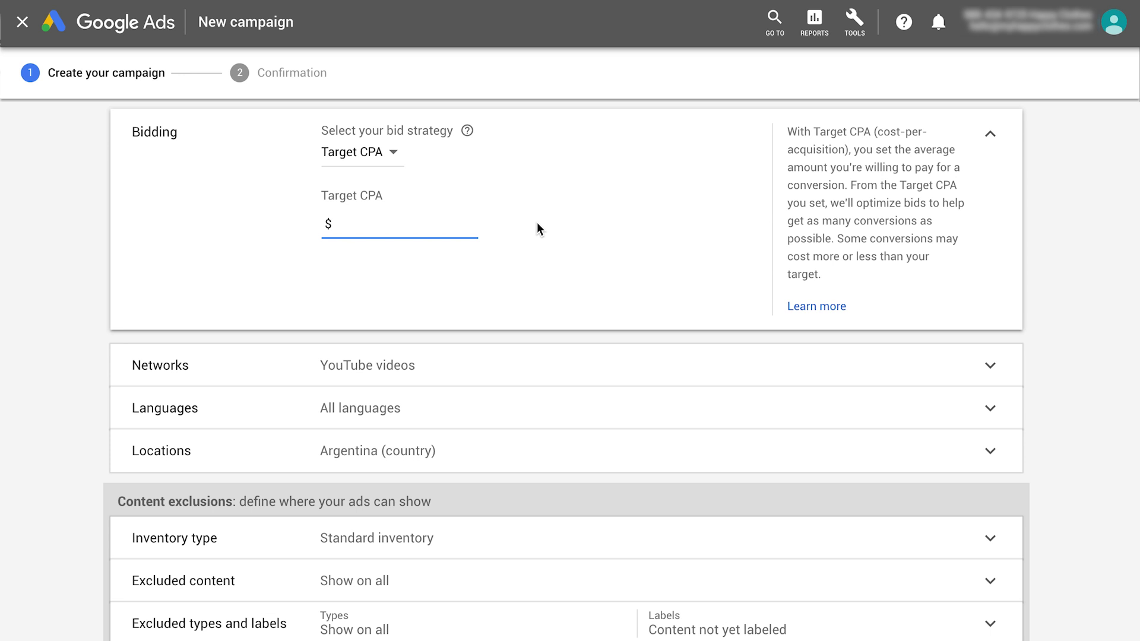
text(10.00)
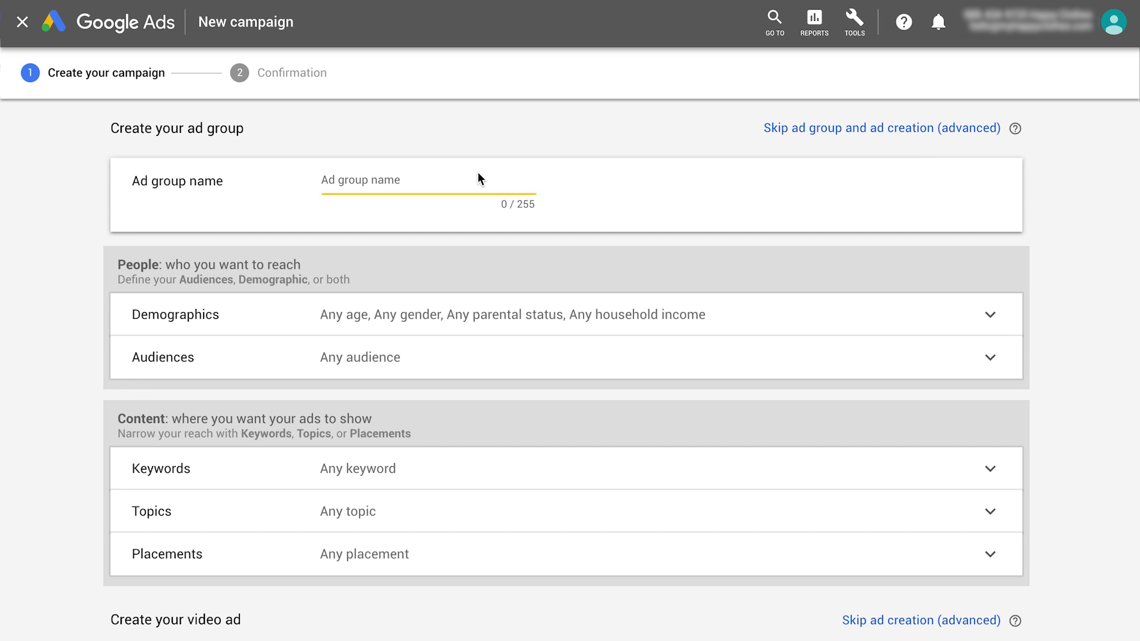
Step: Enter 'Video MHC' as the ad group name, leaving all targeting at defaults
click(478, 173)
text(Video MHC)
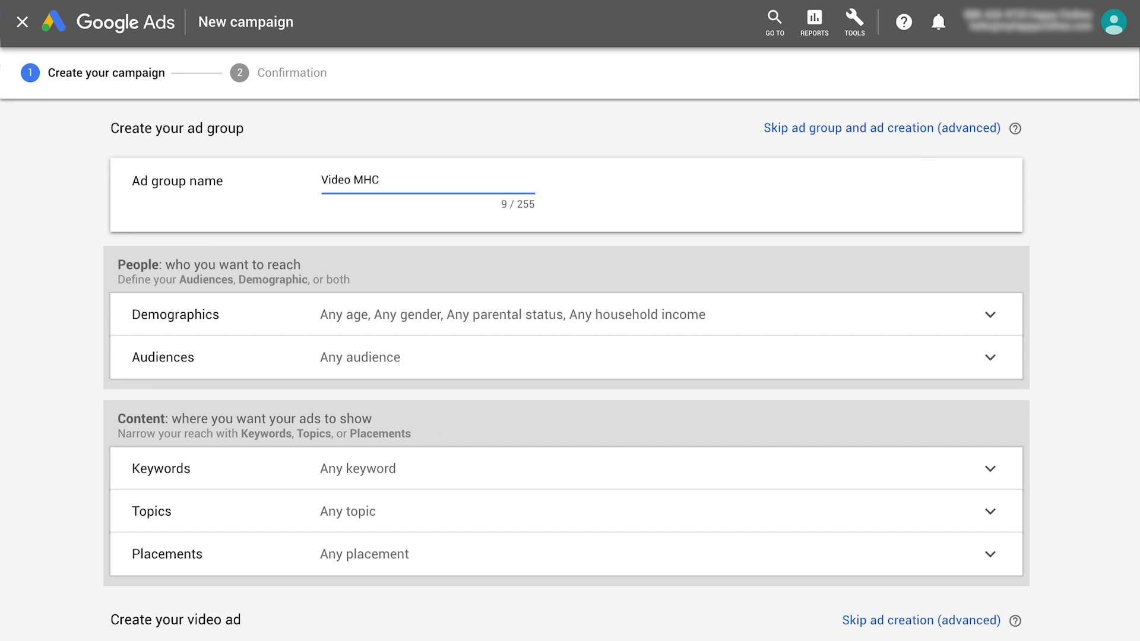
key(Tab)
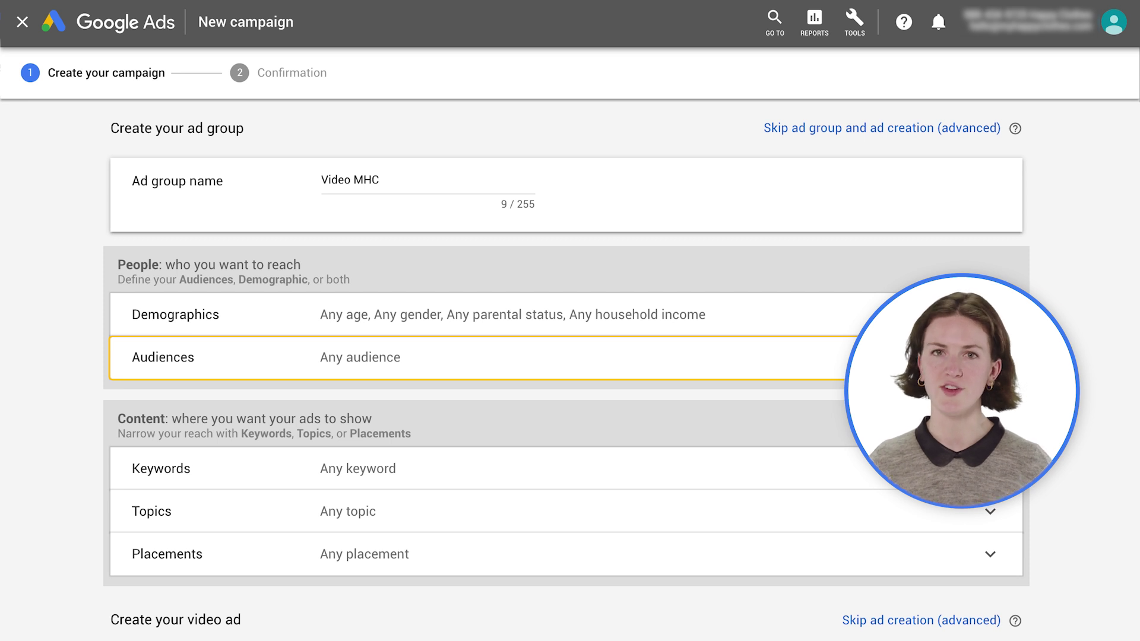
scroll(570, 374, down, 2)
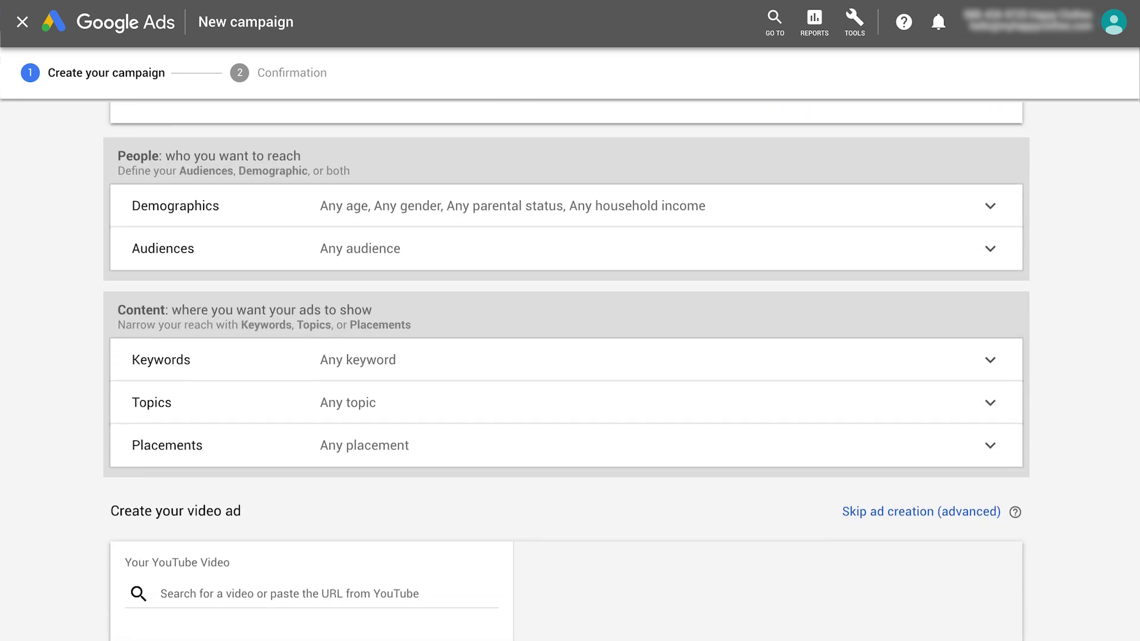
scroll(569, 356, down, 5)
Step: Load the Baby Clothing video, paste the shop-collection Final URL, and trim the display URL
click(433, 147)
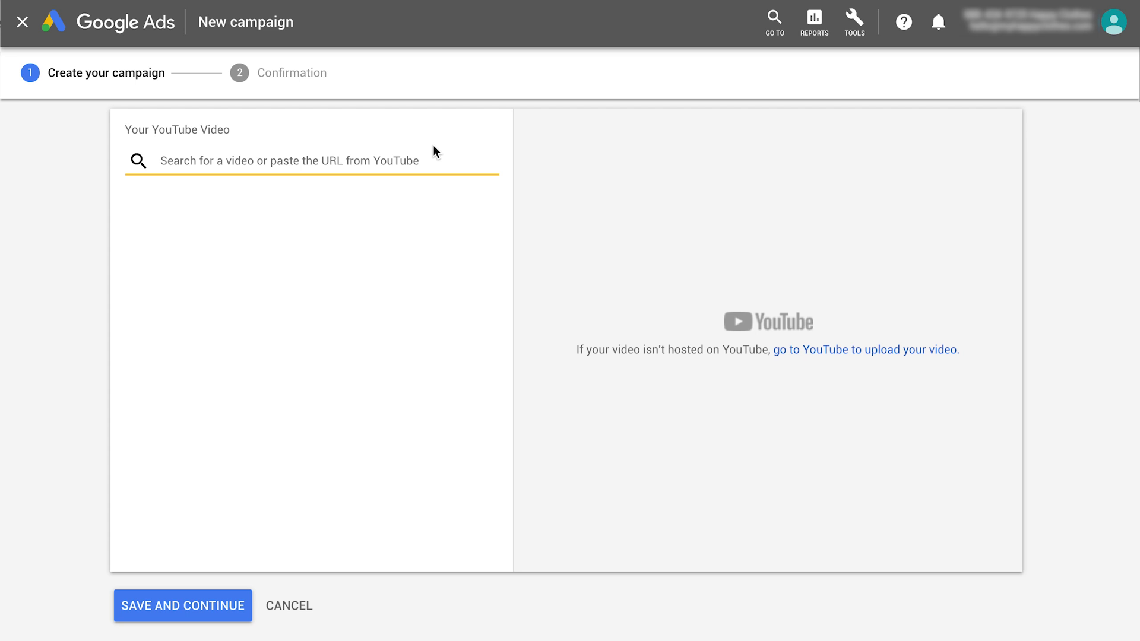
text(https://www.youtube.com/watch?v=aFNR-rY-Xgk)
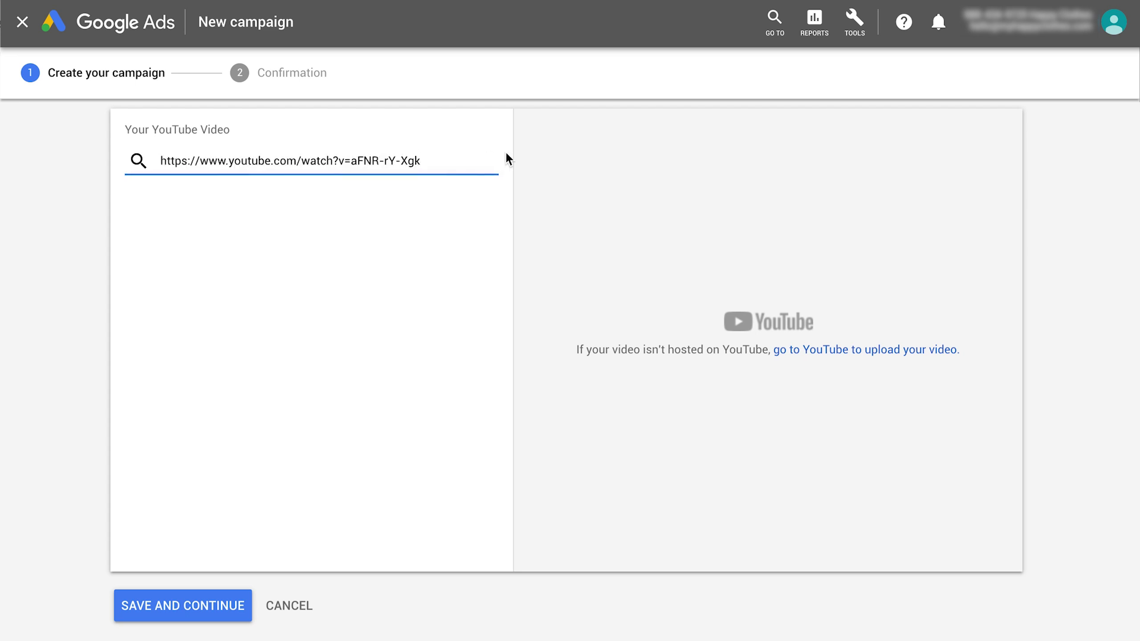
click(449, 388)
text(https://www.myhappyclothes.com/shop-collection)
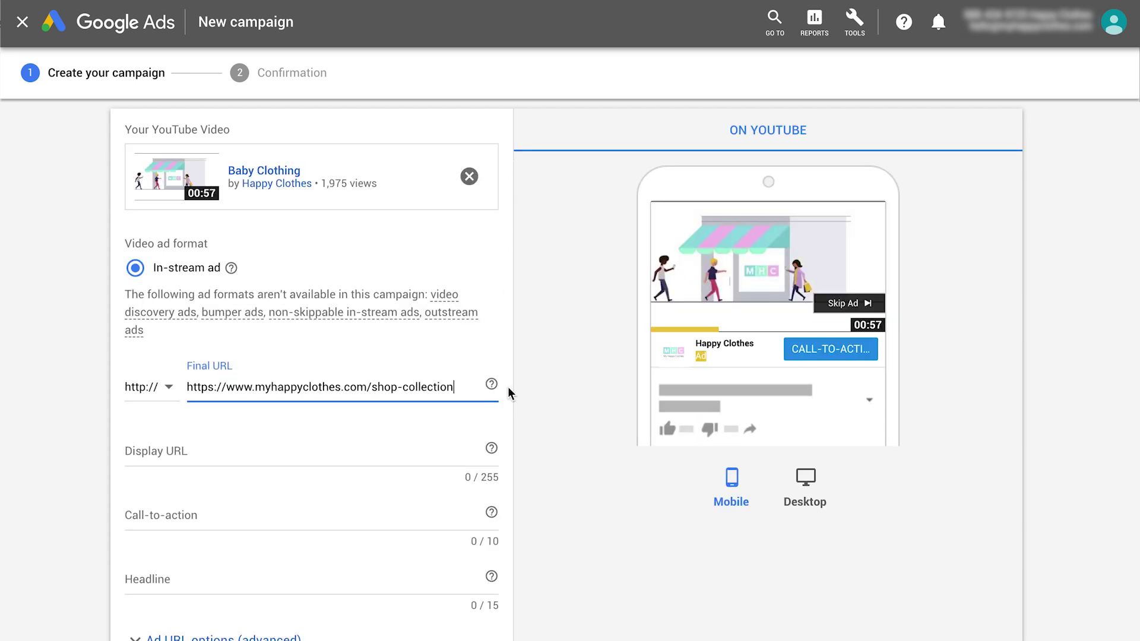
key(Tab)
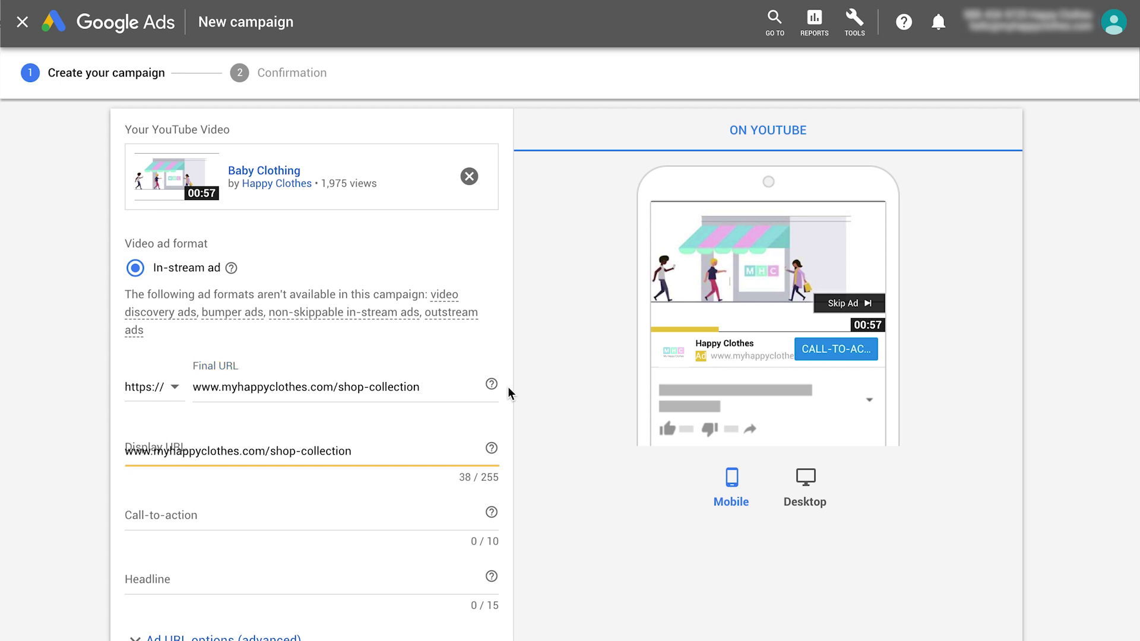
drag(270, 451, 355, 450)
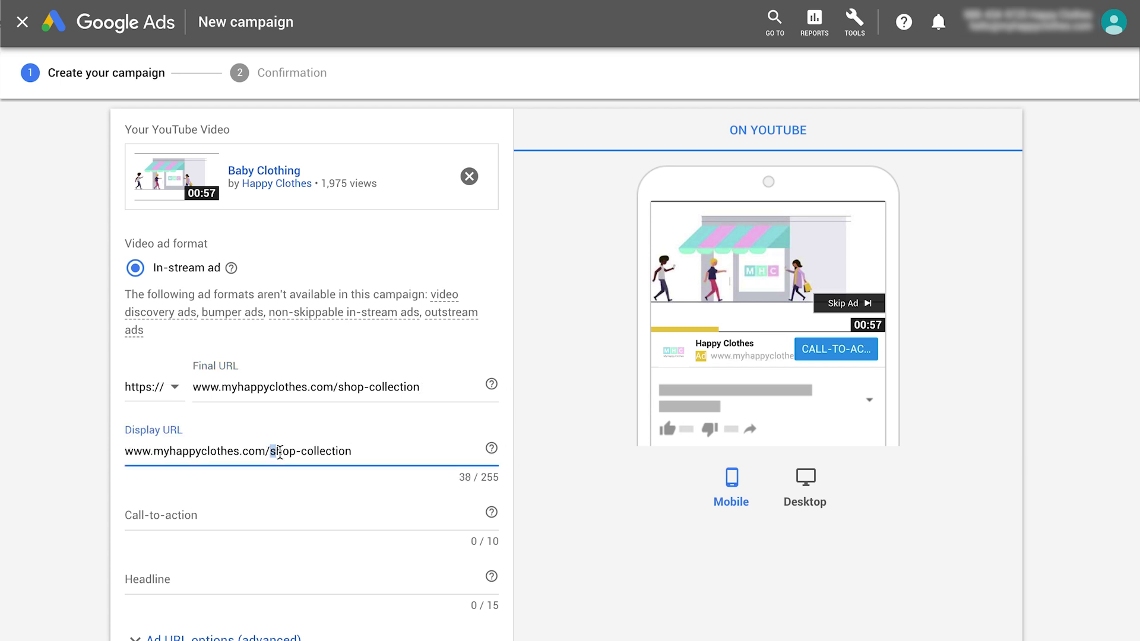
key(BackSpace)
Step: Give the ad a BUY NOW call-to-action and 'Kids clothes' headline, then save
click(467, 516)
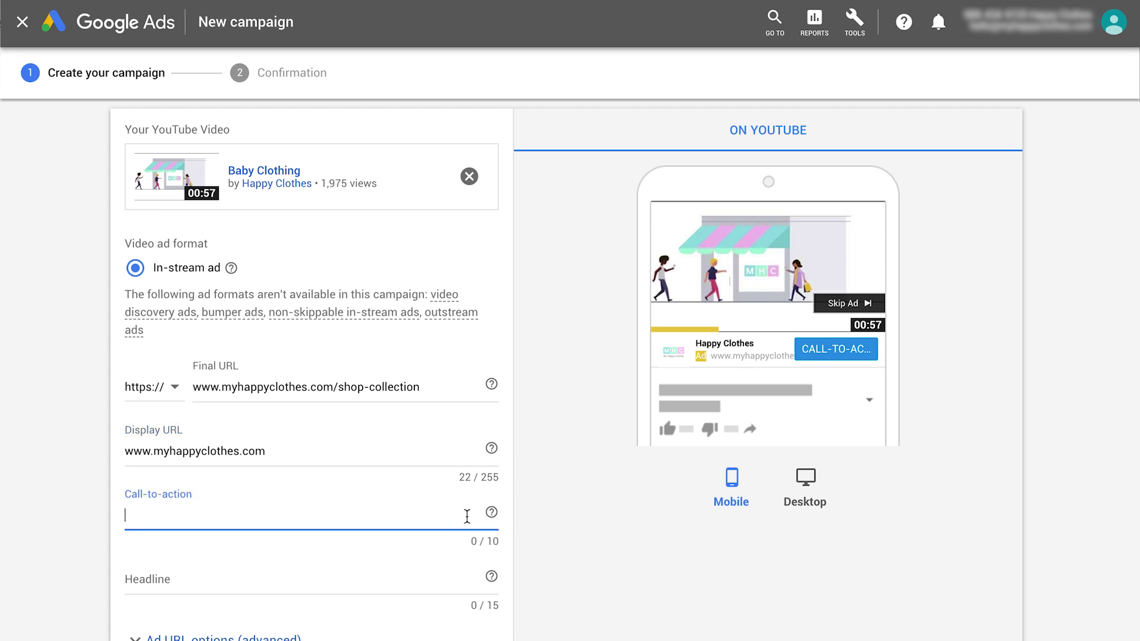
text(BUY)
text( NOW)
click(515, 524)
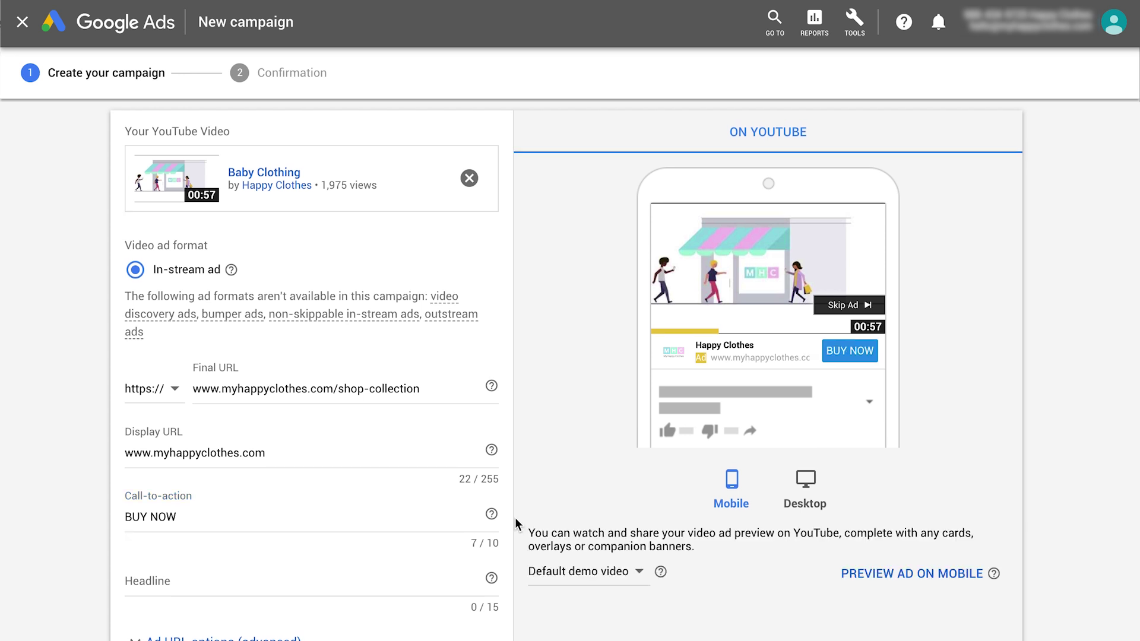
click(467, 581)
text(Kids clothes)
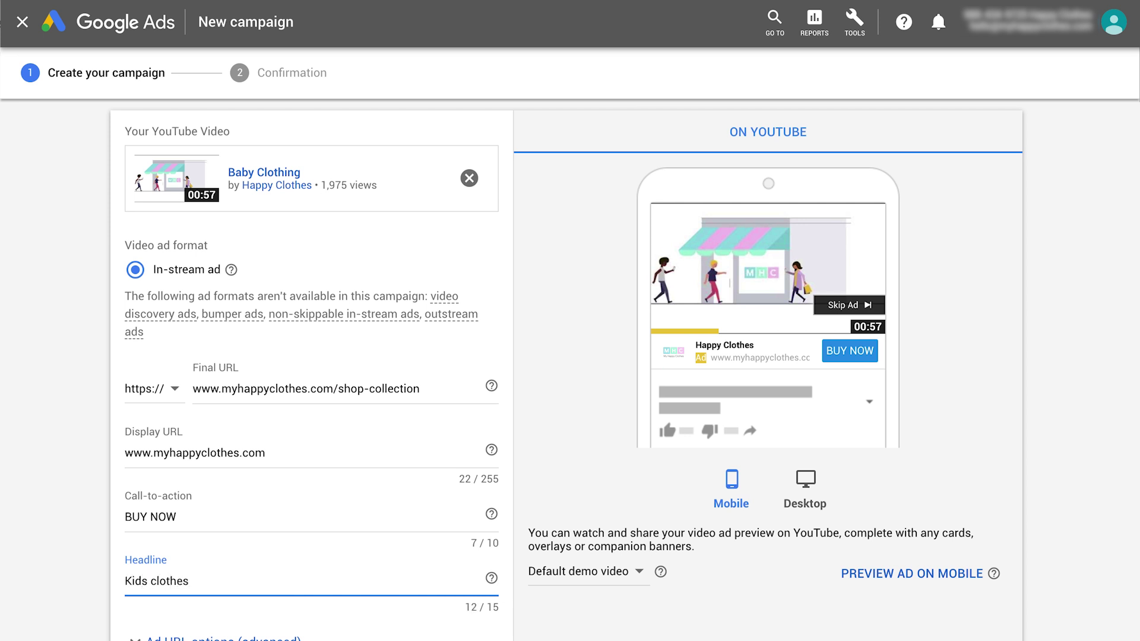
click(512, 582)
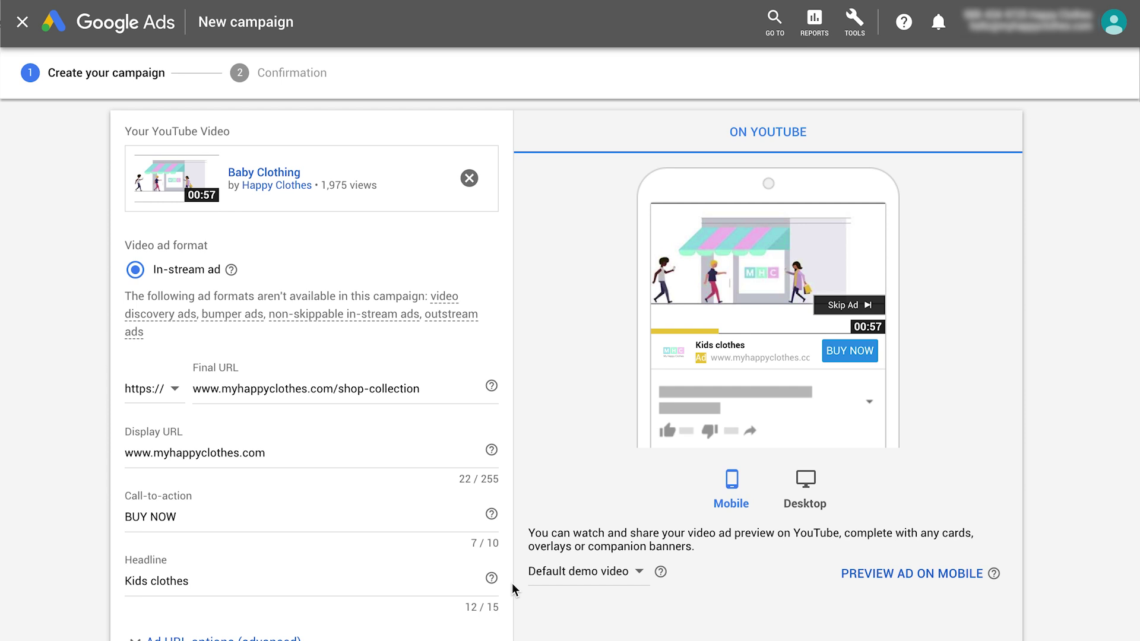
scroll(512, 583, down, 4)
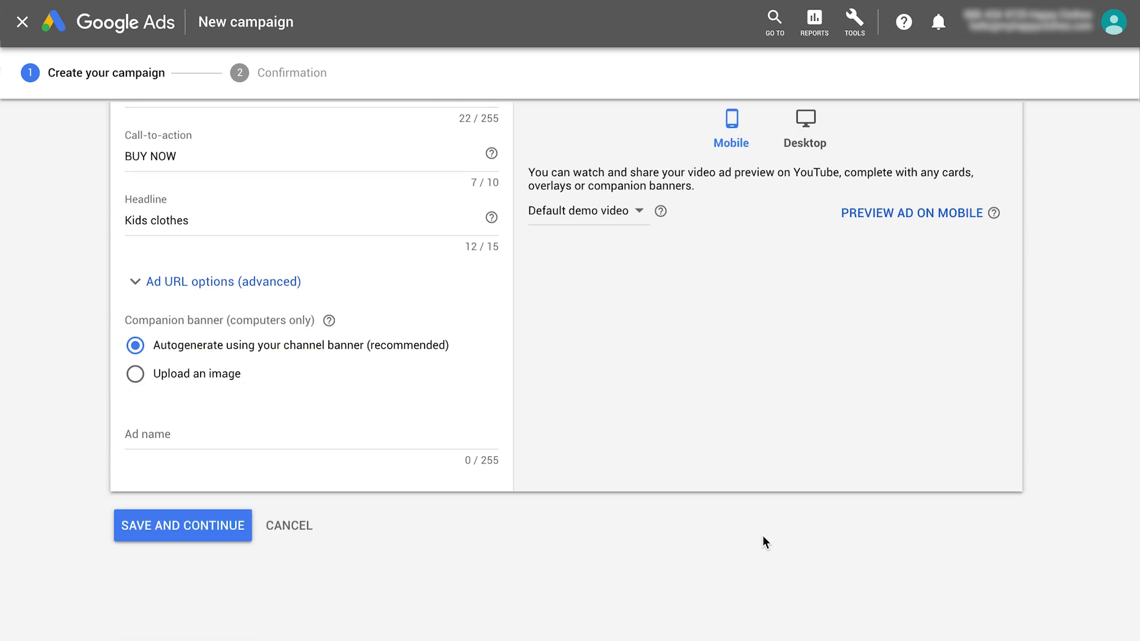
click(223, 535)
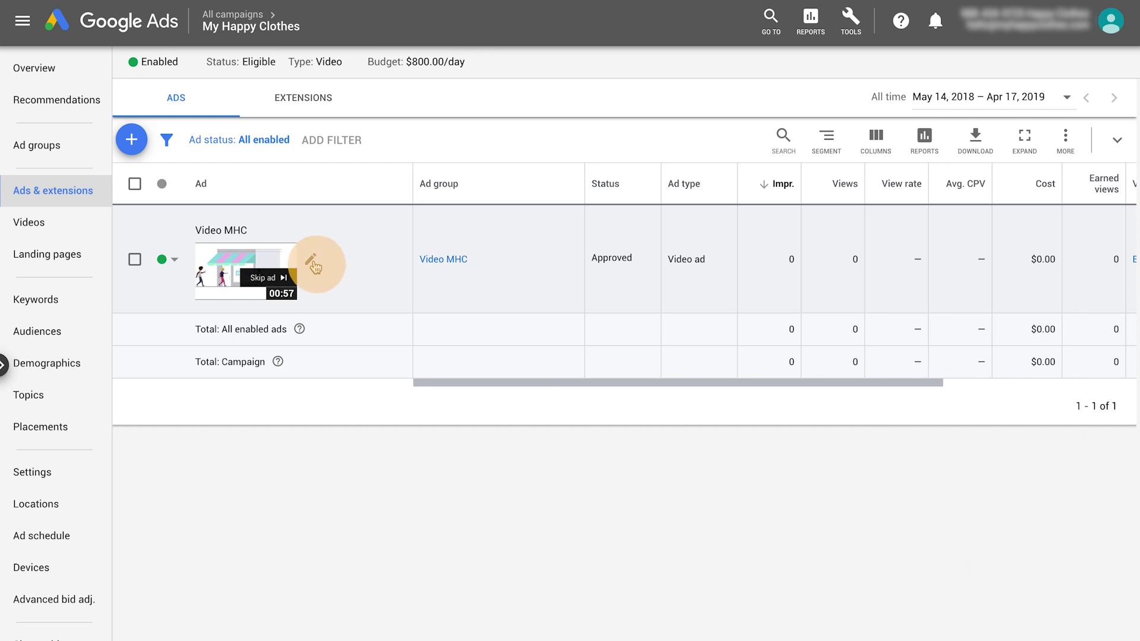
Step: Preview the Video MHC ad in mobile, then in the desktop YouTube layout
click(312, 261)
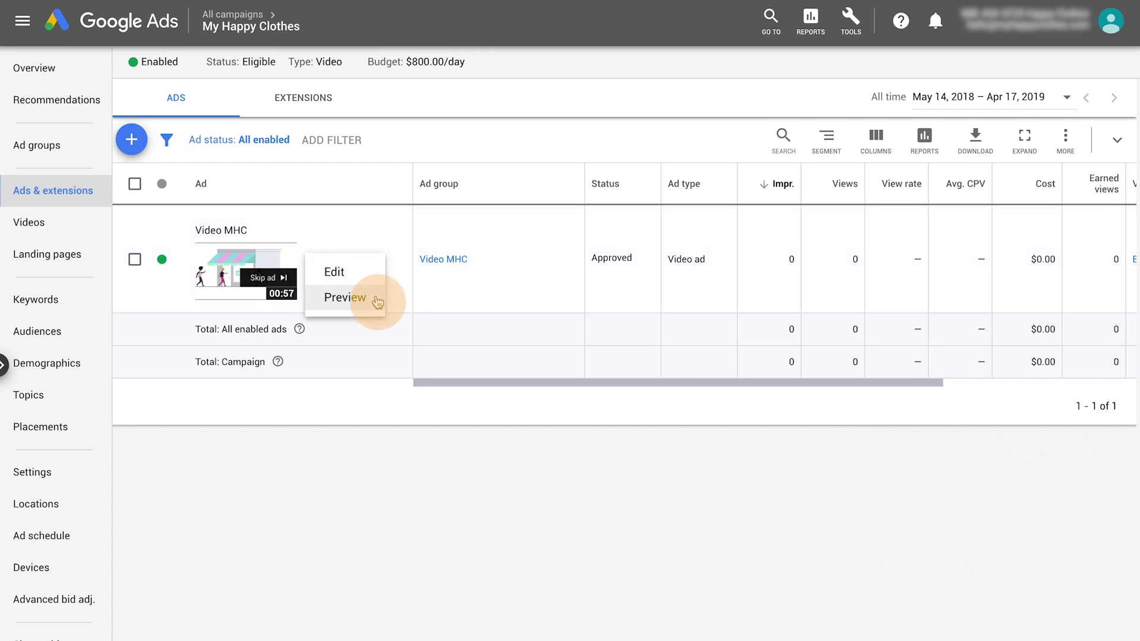
click(377, 301)
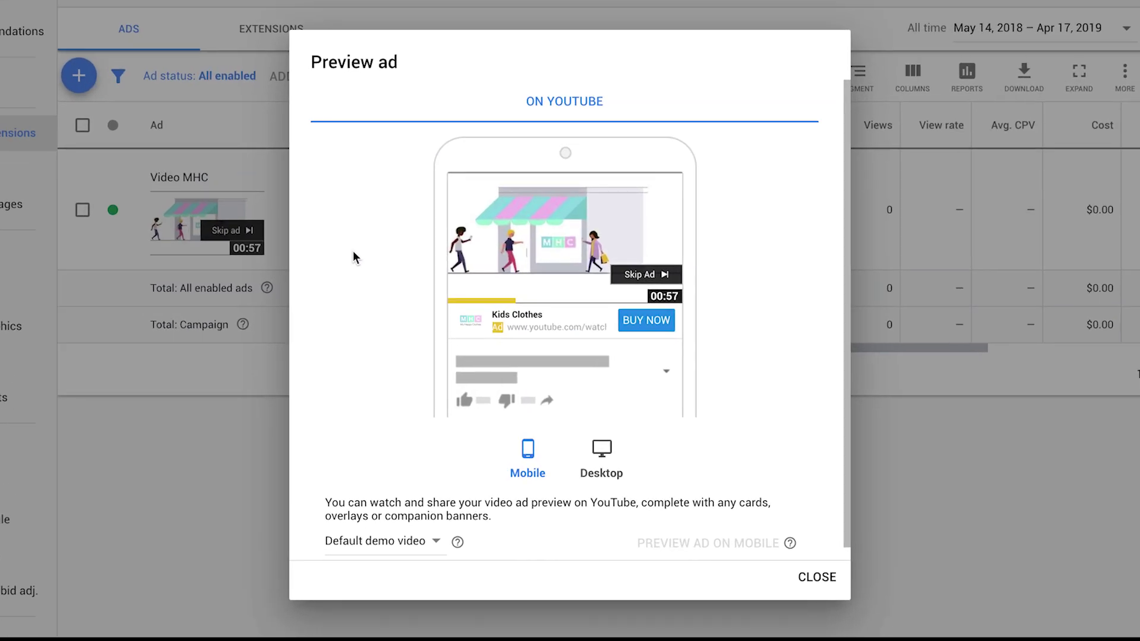
click(602, 455)
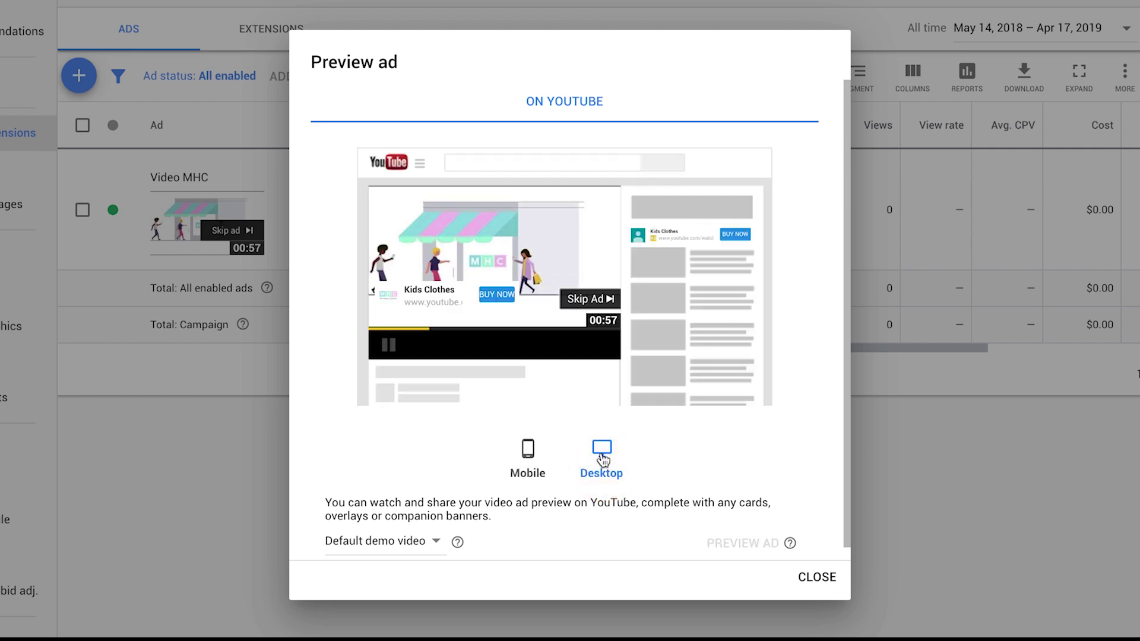